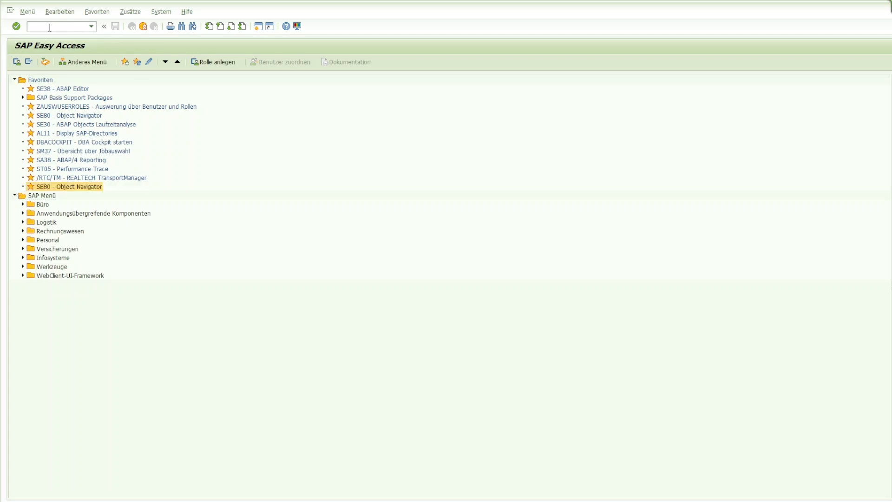
# Step: Open the ABAP Dictionary with transaction SE11
pyautogui.click(50, 28)
pyautogui.write('SE11')
pyautogui.press('Return')
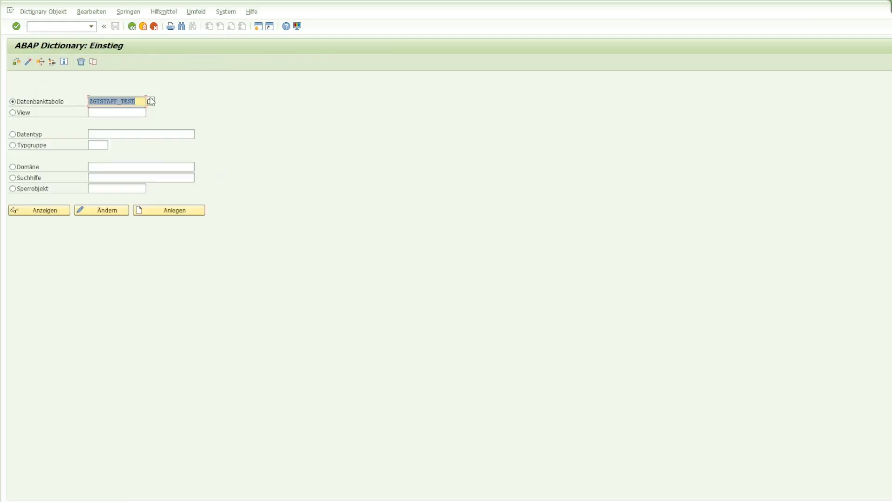
# Step: Start creating a new database table named ZGT_TEST_TABLE
pyautogui.press('BackSpace')
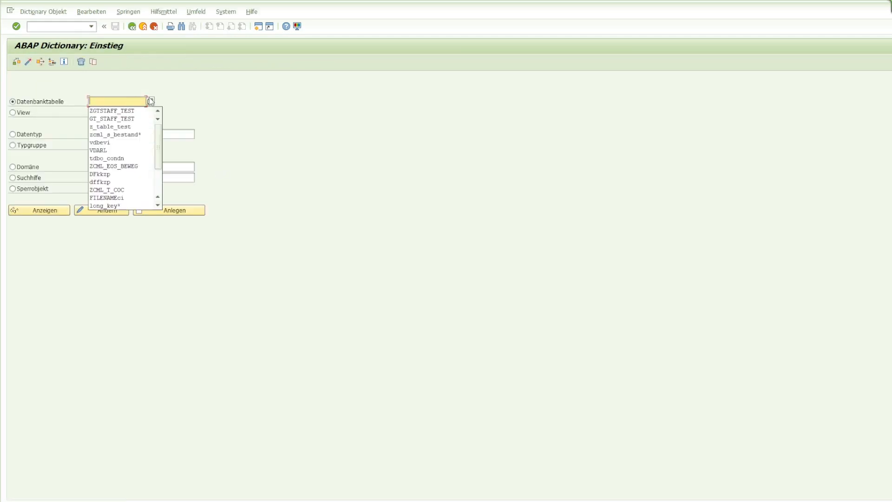
pyautogui.click(423, 207)
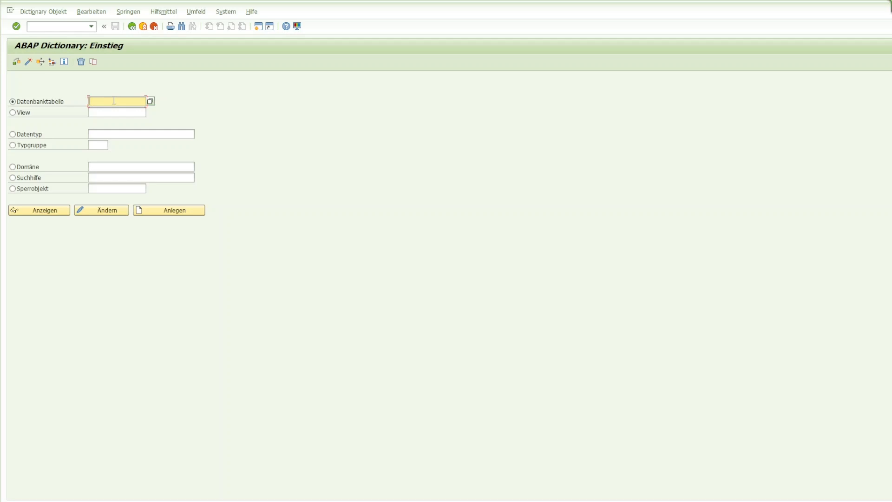
pyautogui.write('z')
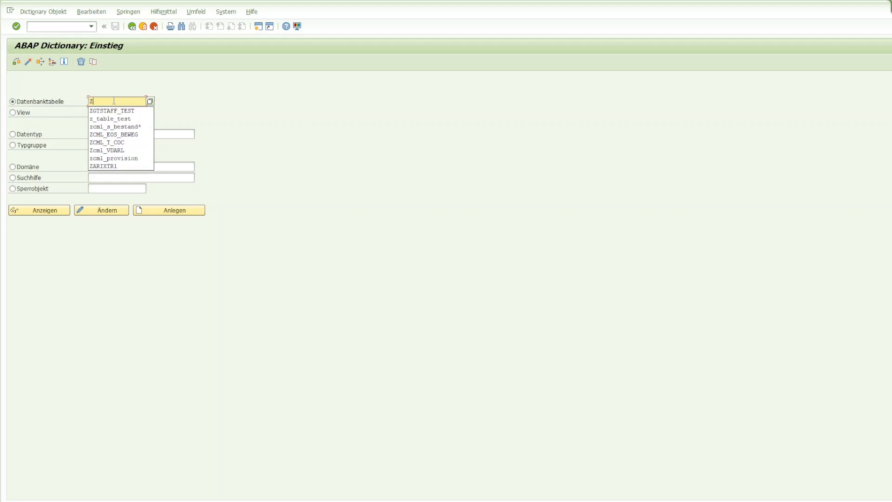
pyautogui.write('GST')
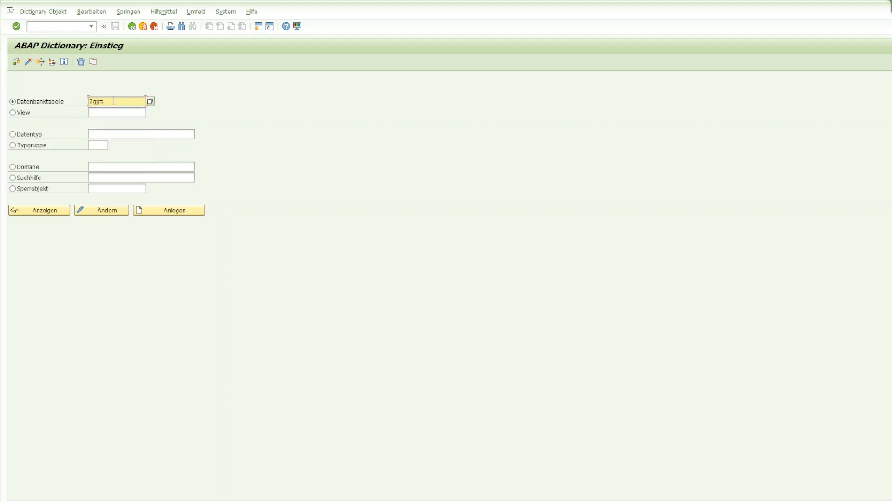
pyautogui.press('BackSpace')
pyautogui.press('BackSpace')
pyautogui.press('BackSpace')
pyautogui.write('GT_TEST_TA')
pyautogui.press('BackSpace')
pyautogui.write('TABLE')
pyautogui.click(183, 213)
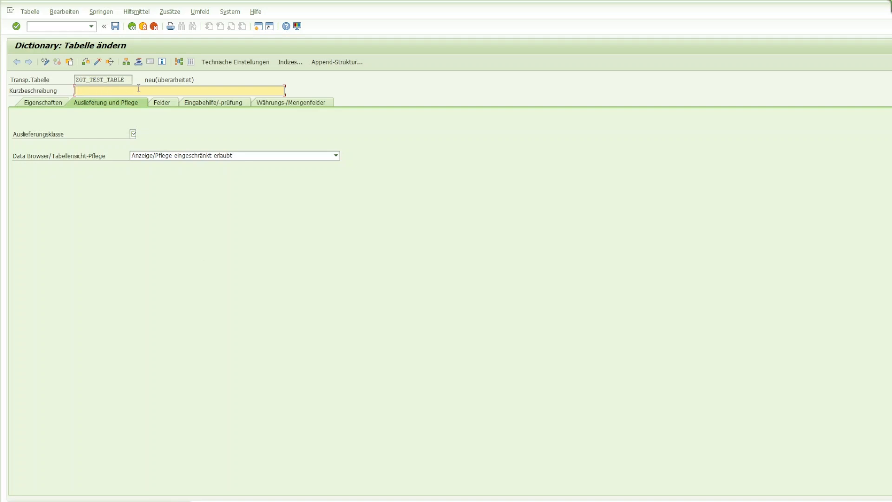
# Step: Enter "Test Table for the youube channel all 4 SAP" as the table's short description
pyautogui.write('T')
pyautogui.write('est Tab')
pyautogui.write('ke')
pyautogui.press('BackSpace')
pyautogui.press('BackSpace')
pyautogui.press('BackSpace')
pyautogui.write('e for the youtube channel all 4 SAP')
# Step: Set the table's delivery class to A, the application table for master and transaction data
pyautogui.click(132, 134)
pyautogui.click(141, 136)
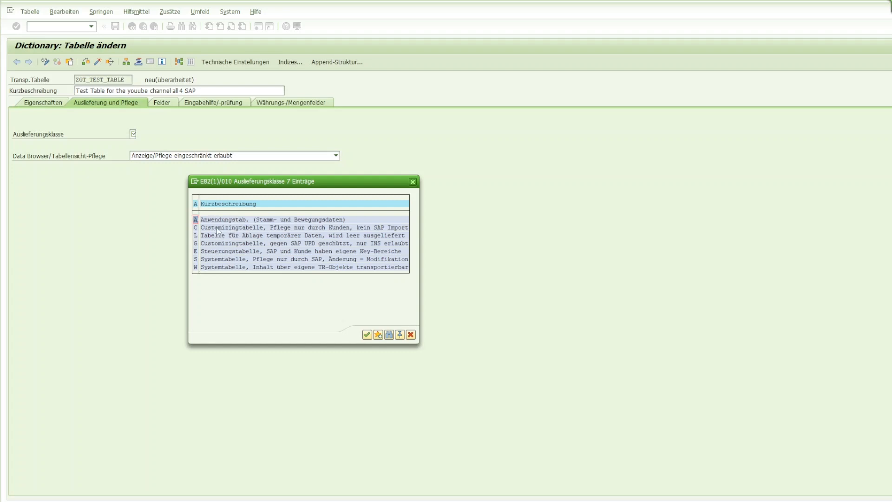
pyautogui.click(366, 337)
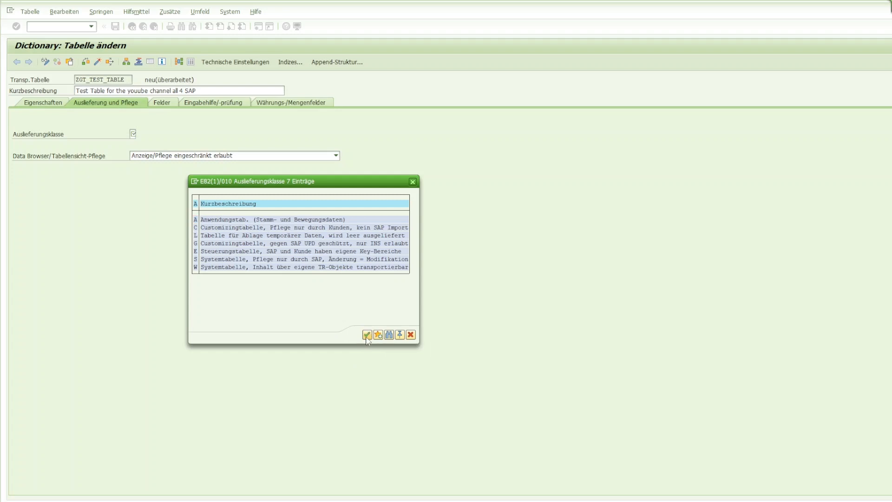
pyautogui.click(208, 217)
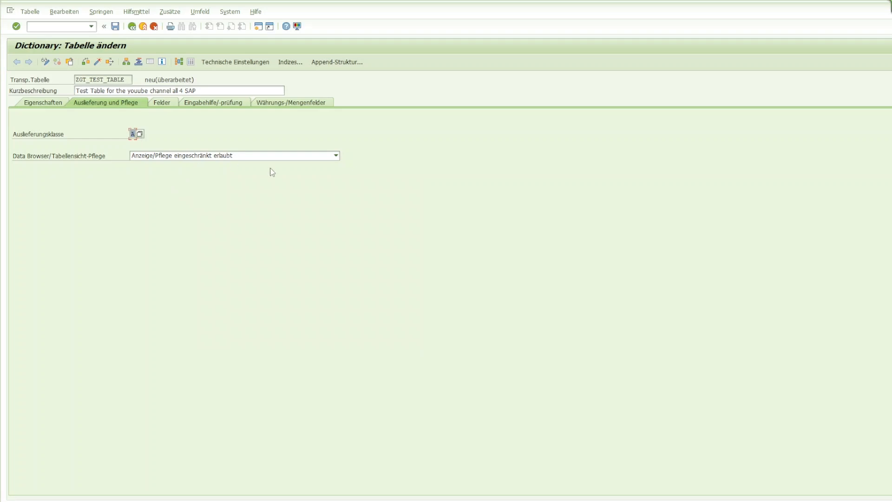
# Step: Set the table's data browser maintenance to "Anzeige/Pflege erlaubt" and save the table as a local object
pyautogui.click(276, 155)
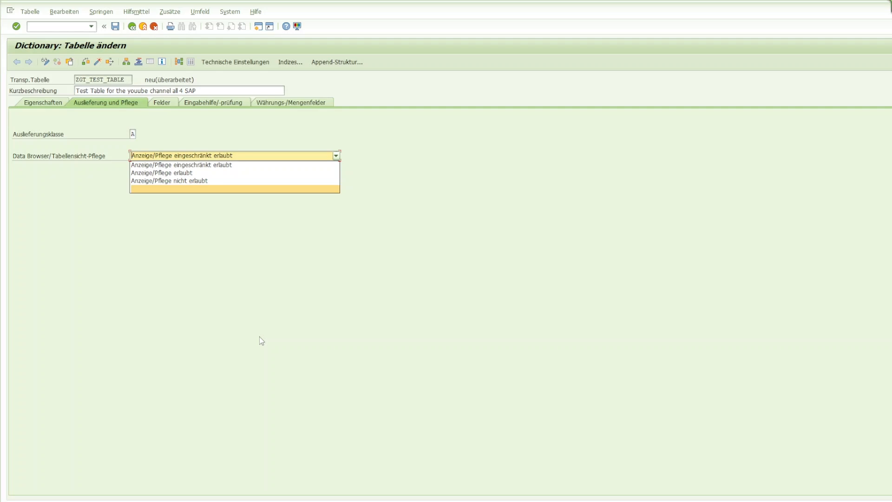
pyautogui.click(214, 173)
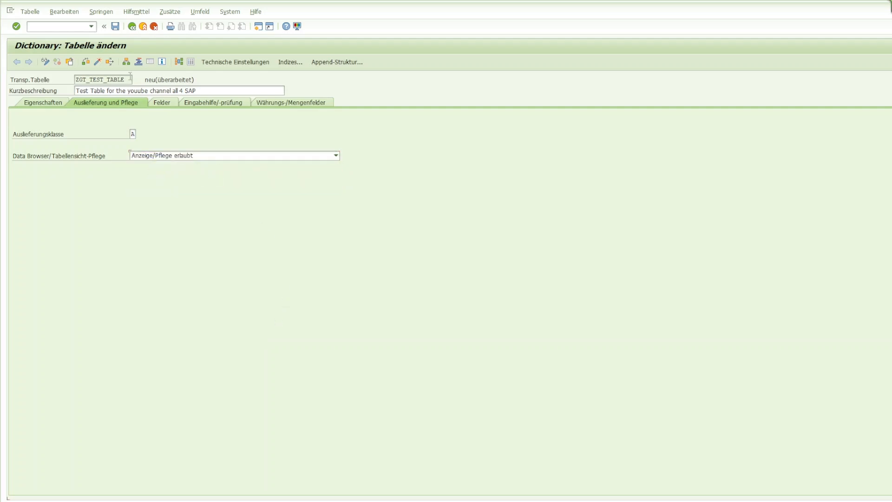
pyautogui.press('Return')
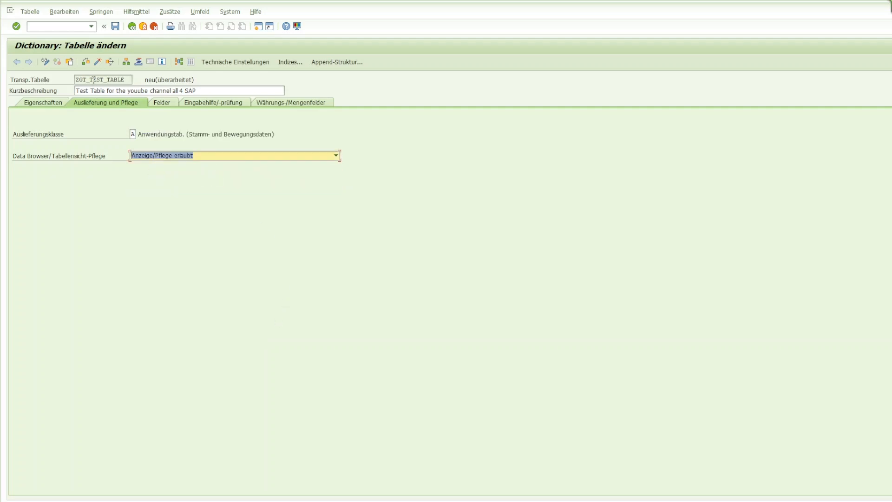
pyautogui.click(115, 27)
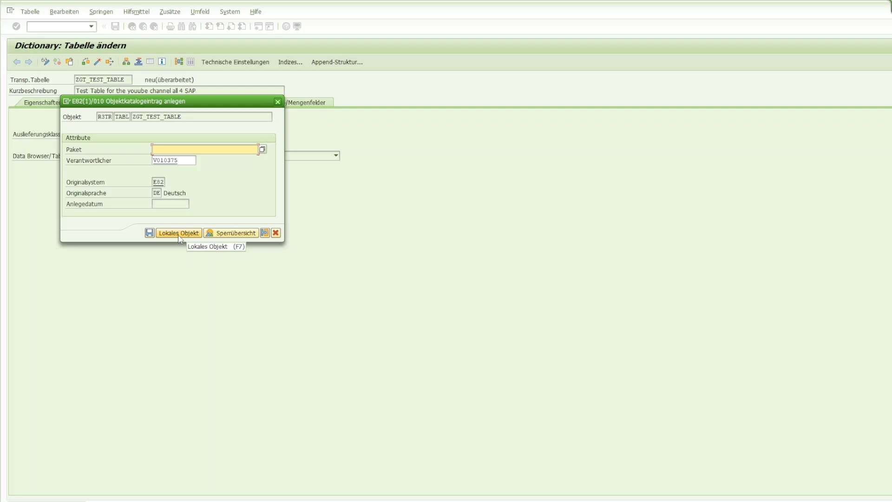
pyautogui.click(179, 234)
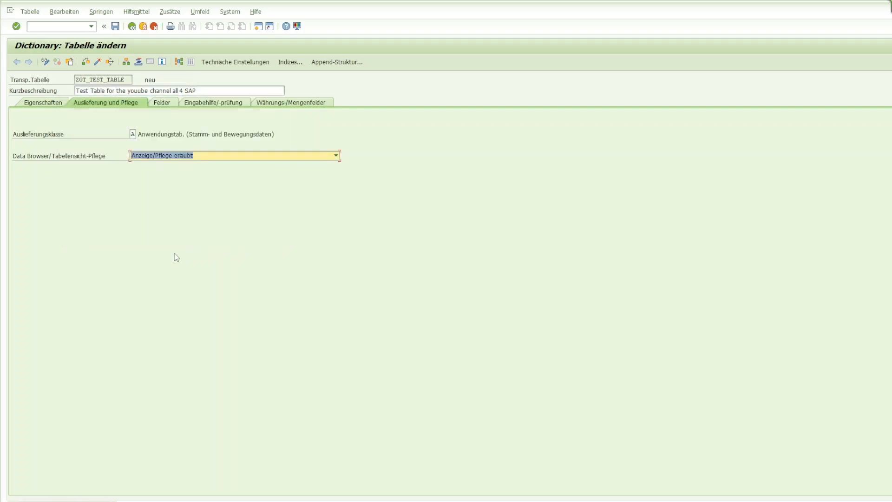
# Step: Add a field MANDT with data element MANDT as the table's first field and mark it as key
pyautogui.click(170, 101)
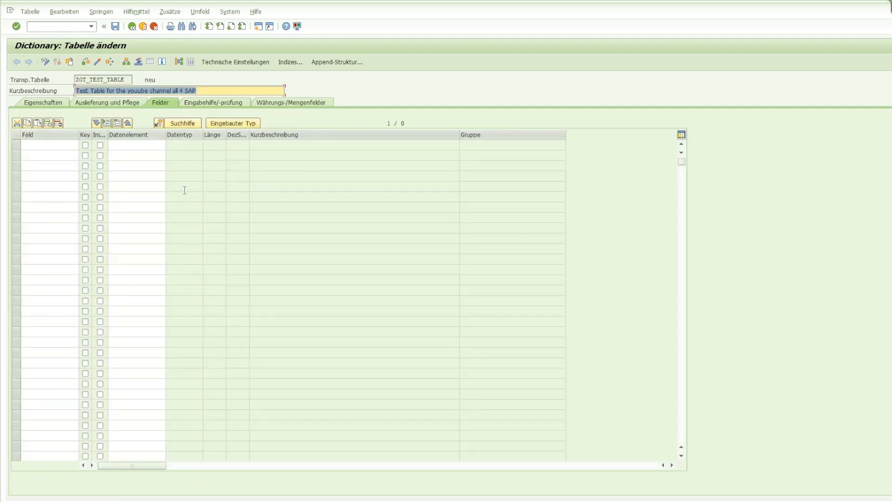
pyautogui.click(53, 145)
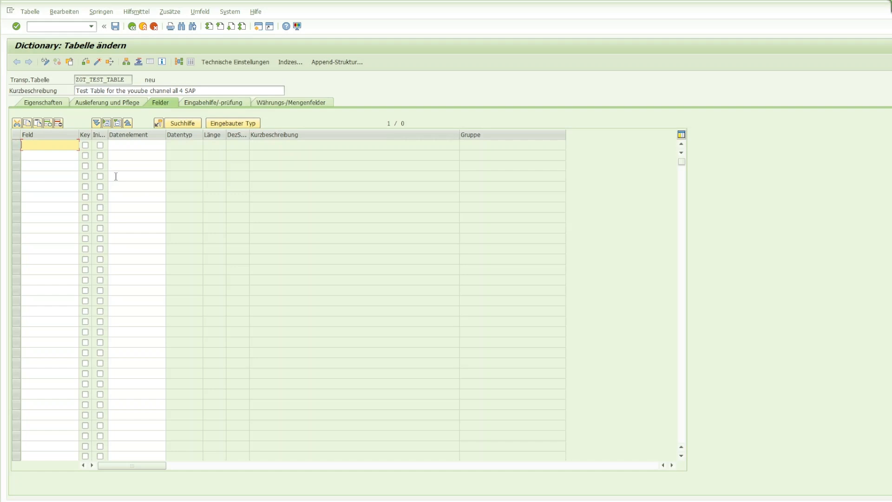
pyautogui.write('MANDT')
pyautogui.press('Return')
pyautogui.click(138, 141)
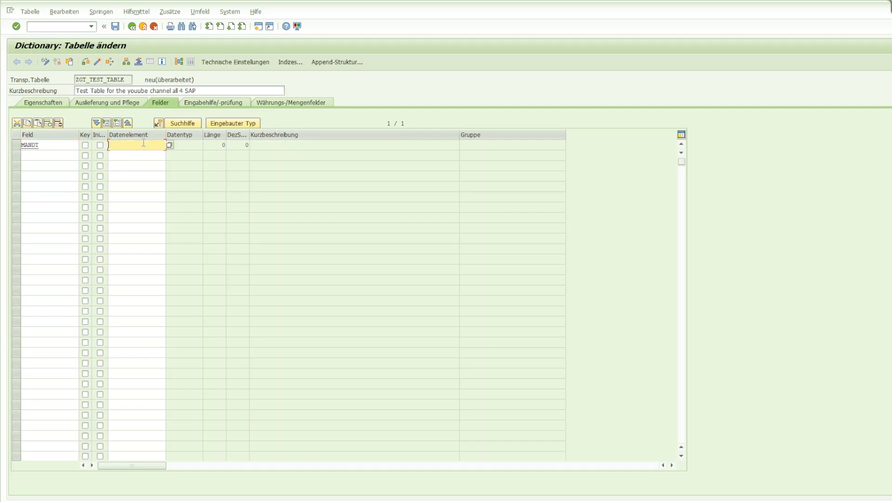
pyautogui.write('MANDT')
pyautogui.press('Return')
pyautogui.click(227, 200)
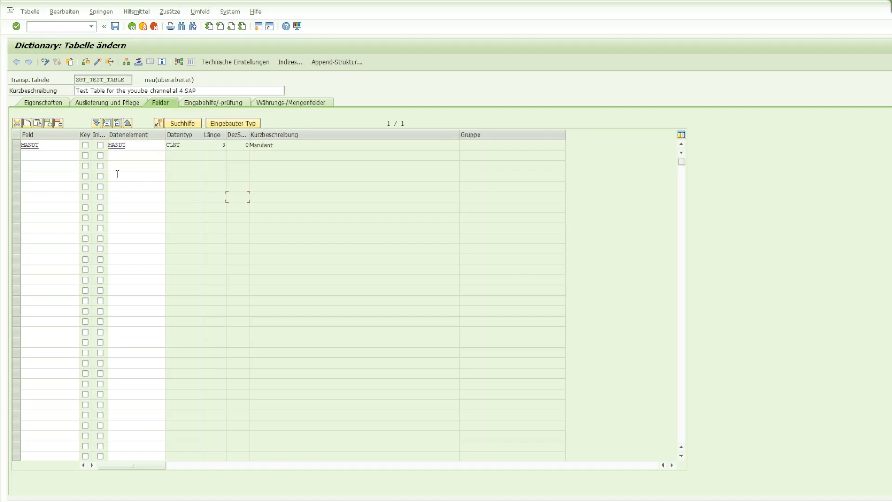
pyautogui.click(85, 145)
# Step: Add a second field EMPLOYEE_NAME with data element Z_EMPL_NAME below MANDT
pyautogui.click(52, 154)
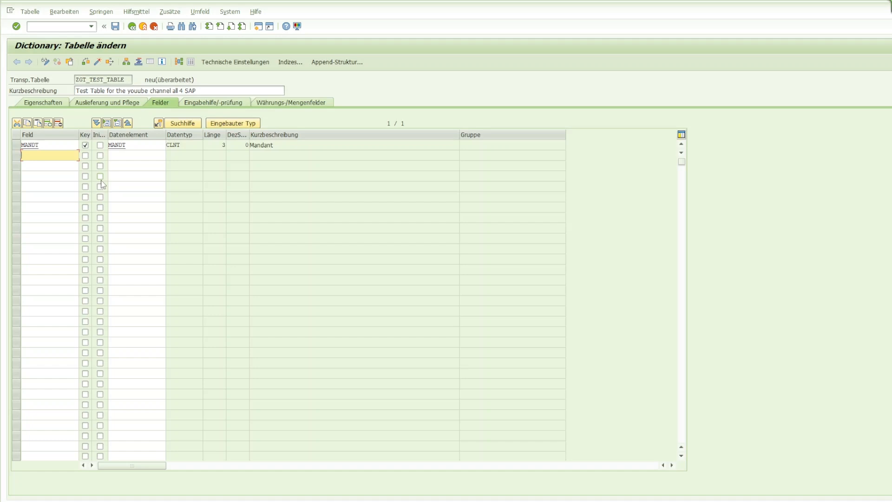
pyautogui.write('EMPLOYEE')
pyautogui.click(132, 155)
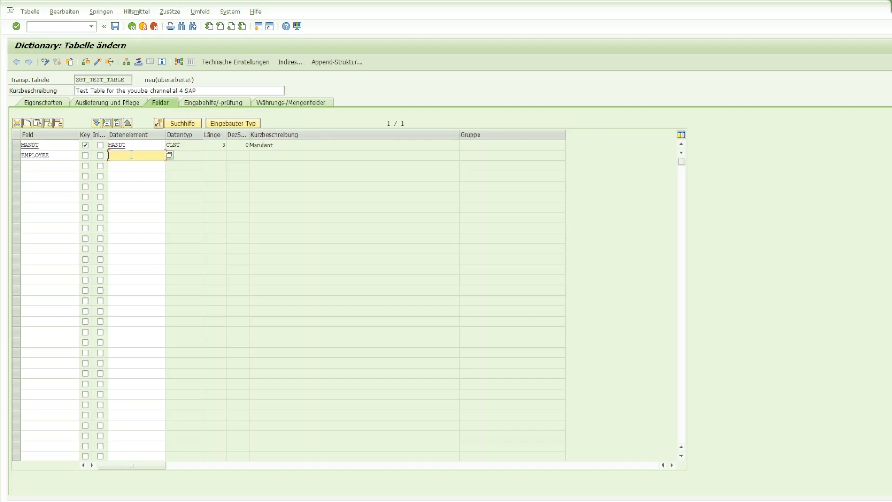
pyautogui.write('Z_')
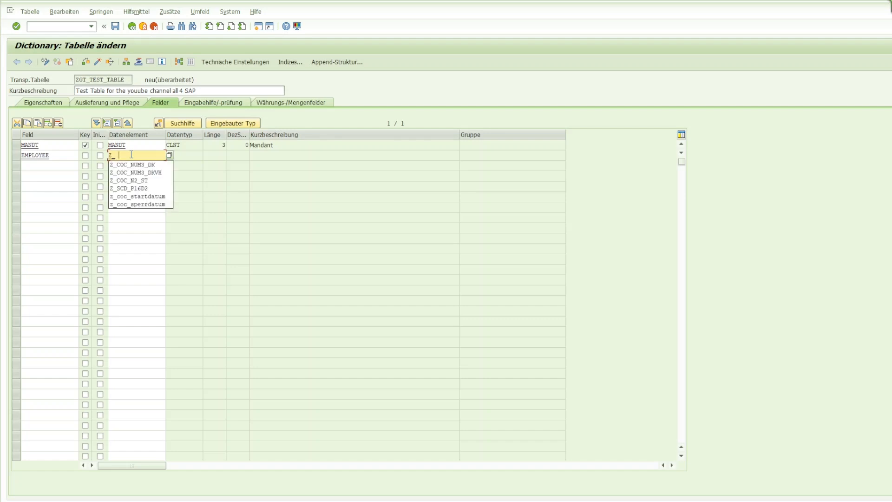
pyautogui.write('EMPL')
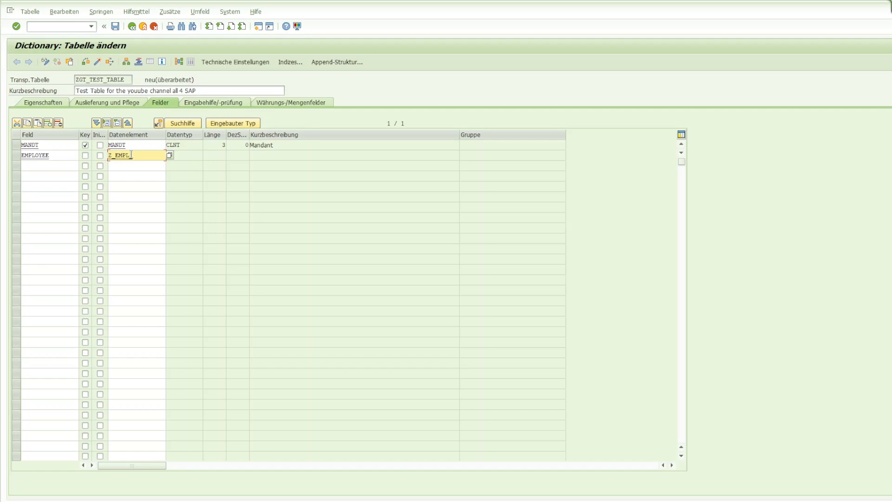
pyautogui.write('_NAME')
pyautogui.click(62, 158)
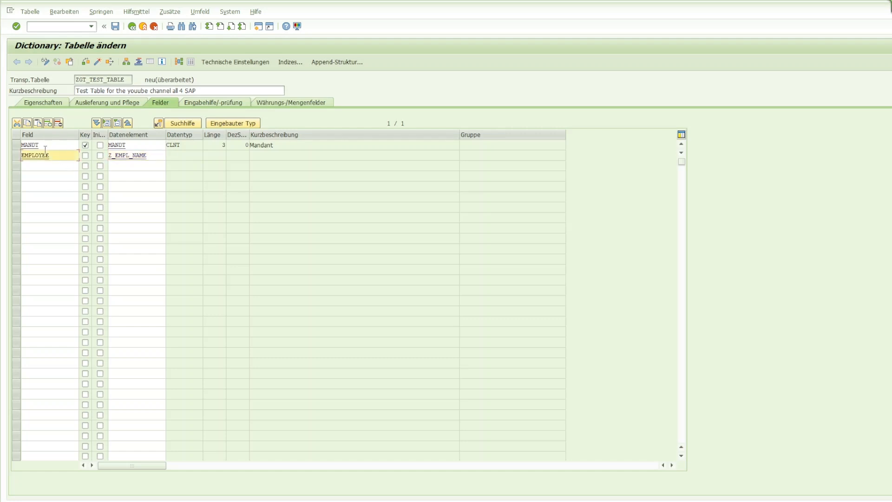
pyautogui.write('_NAME')
# Step: Save the table changes and start creating the data element Z_EMPL_NAME from the EMPLOYEE_NAME row
pyautogui.moveTo(69, 159); pyautogui.dragTo(24, 158)
pyautogui.click(119, 157)
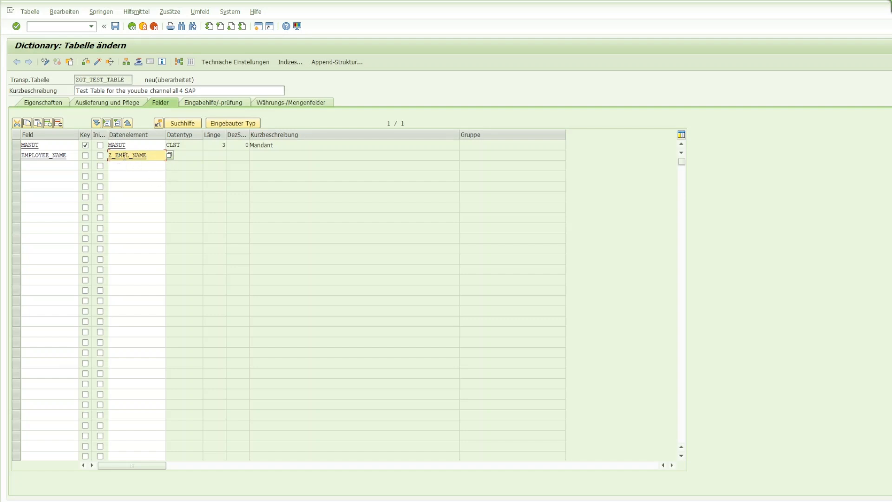
pyautogui.moveTo(152, 155); pyautogui.dragTo(31, 158)
pyautogui.click(131, 155)
pyautogui.doubleClick(133, 158)
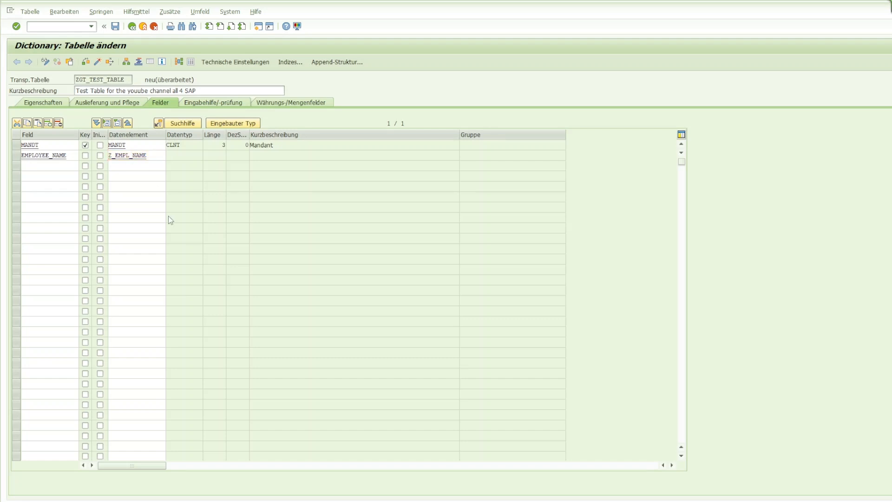
pyautogui.press('F3')
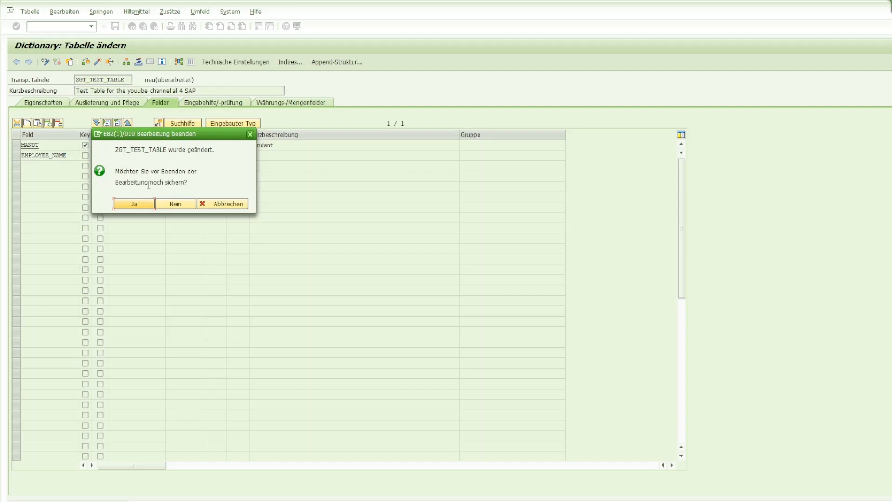
pyautogui.click(137, 207)
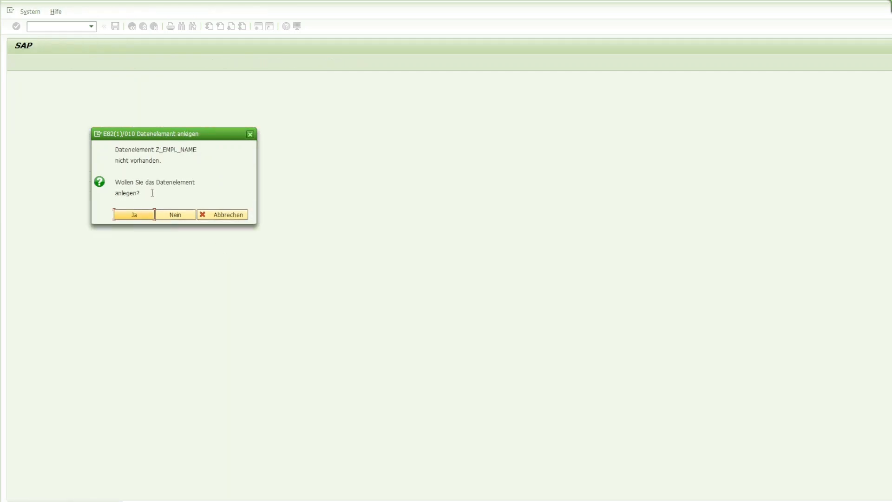
pyautogui.click(130, 215)
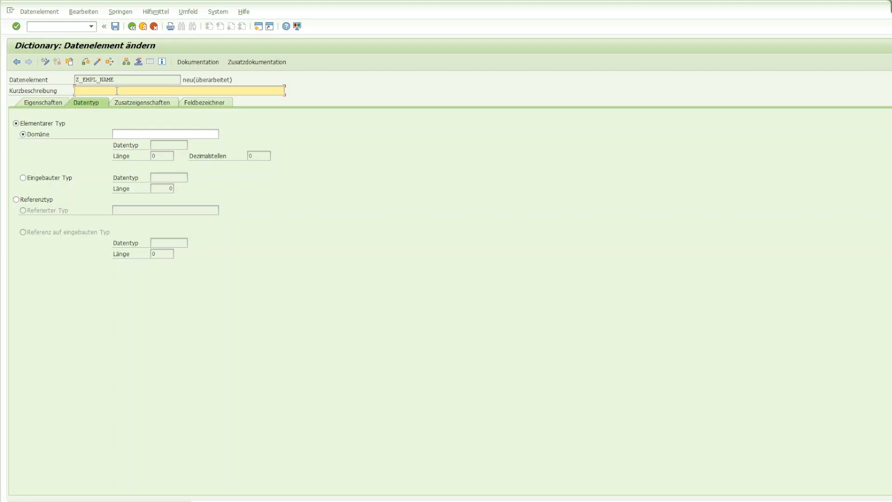
# Step: Describe the data element as "Dataelement for employee name" and assign it the domain Z_D_EMPL_NAME
pyautogui.write('Dataelement für emply')
pyautogui.press('BackSpace')
pyautogui.write('oyee name')
pyautogui.click(131, 134)
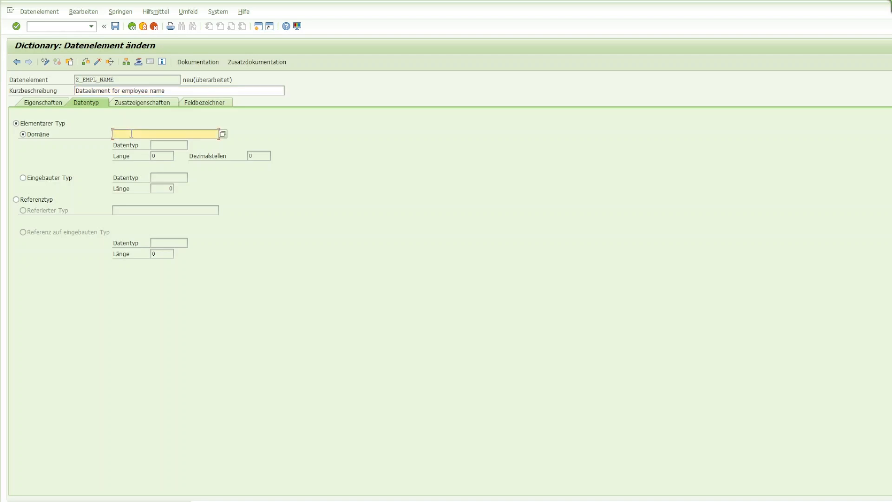
pyautogui.write('Z_D_')
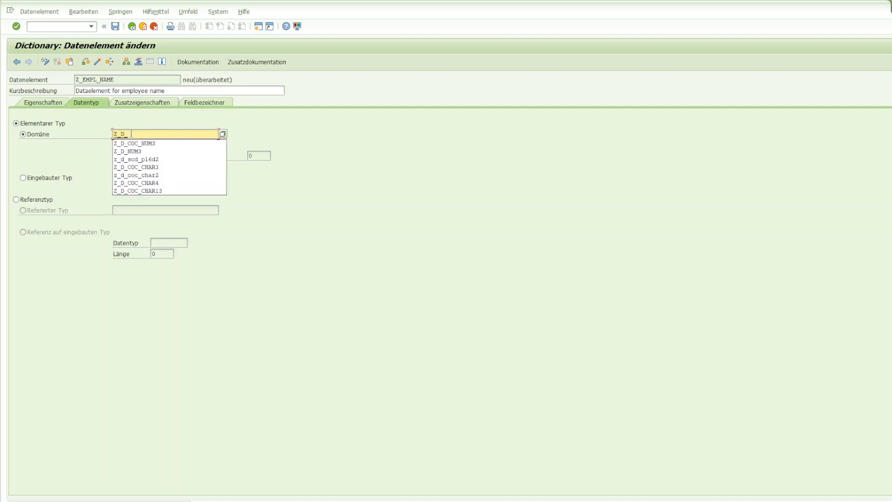
pyautogui.write('EMPL_NAME')
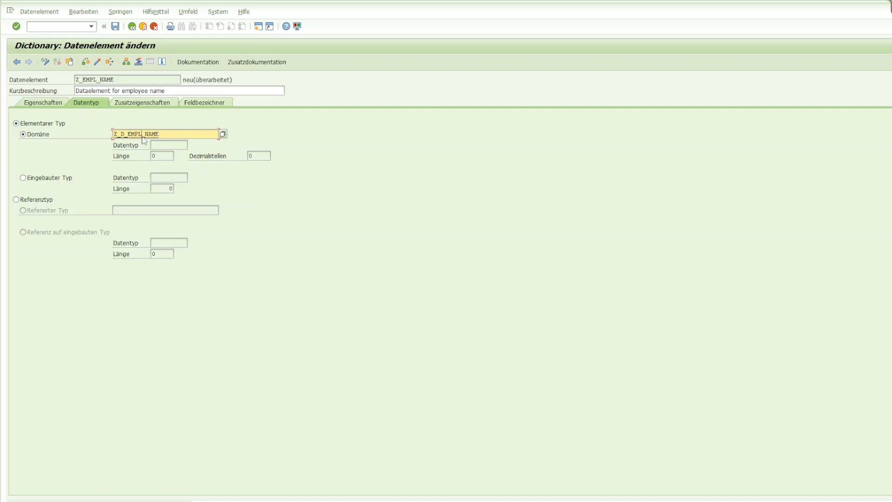
# Step: Save the data element as a local object and start creating the domain Z_D_EMPL_NAME
pyautogui.press('F3')
pyautogui.click(135, 203)
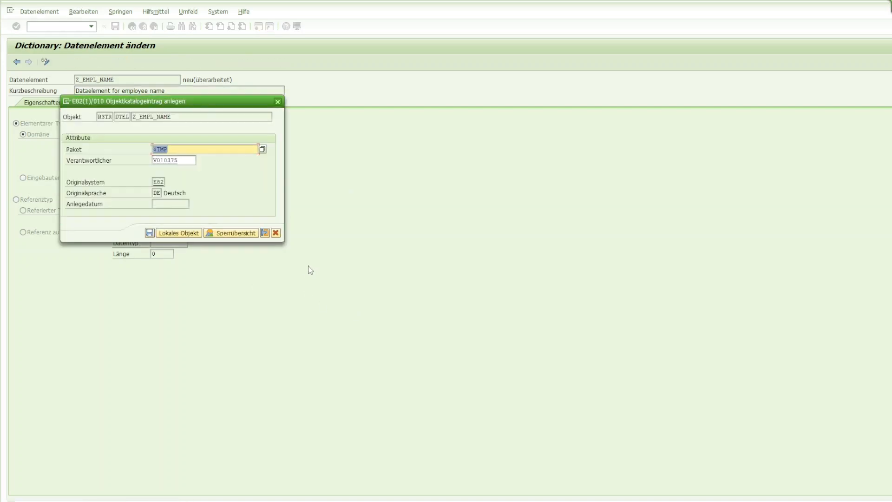
pyautogui.click(184, 234)
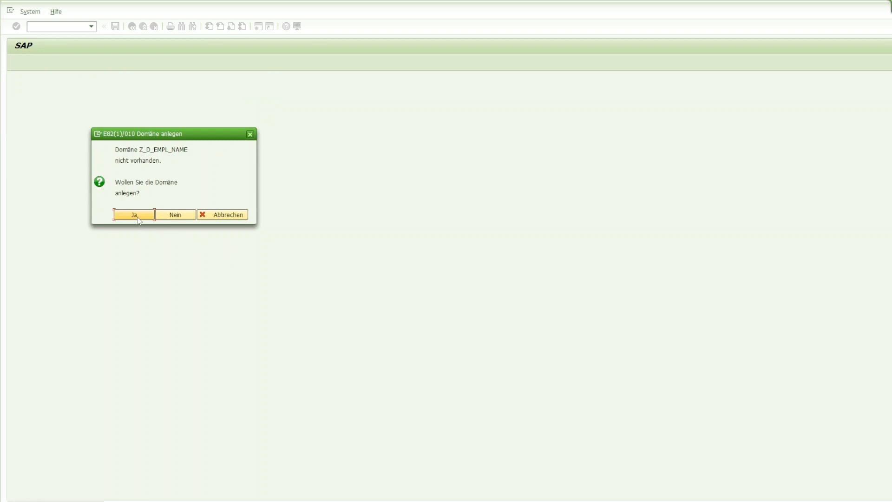
pyautogui.click(134, 216)
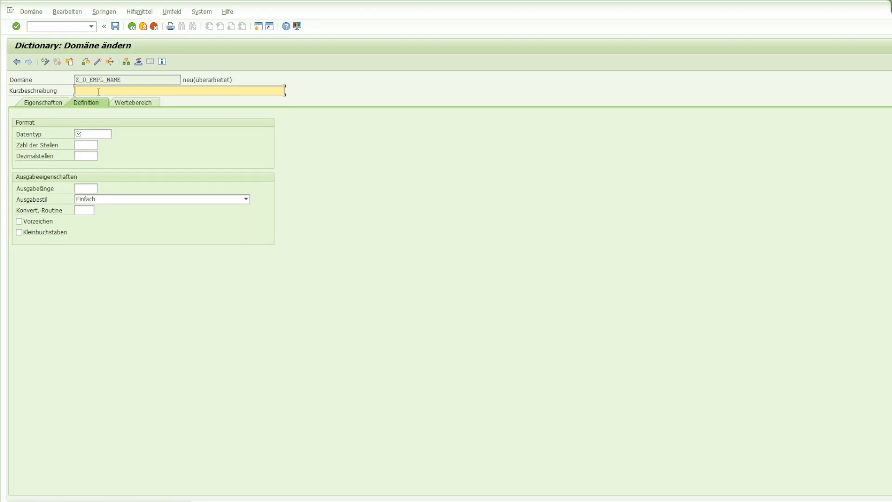
# Step: Describe the domain as "Domane for empl name" and define it as data type CHAR with 40 characters
pyautogui.write('Domaene for')
pyautogui.press('BackSpace')
pyautogui.write('empl name')
pyautogui.click(98, 134)
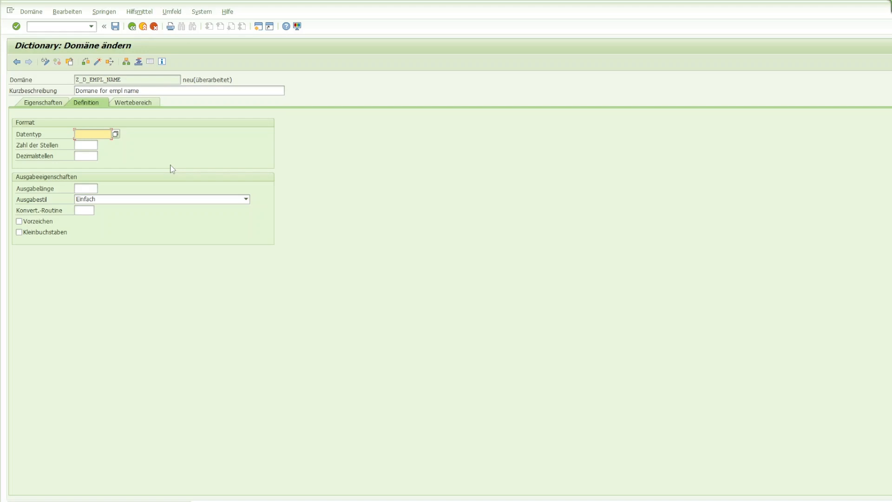
pyautogui.press('BackSpace')
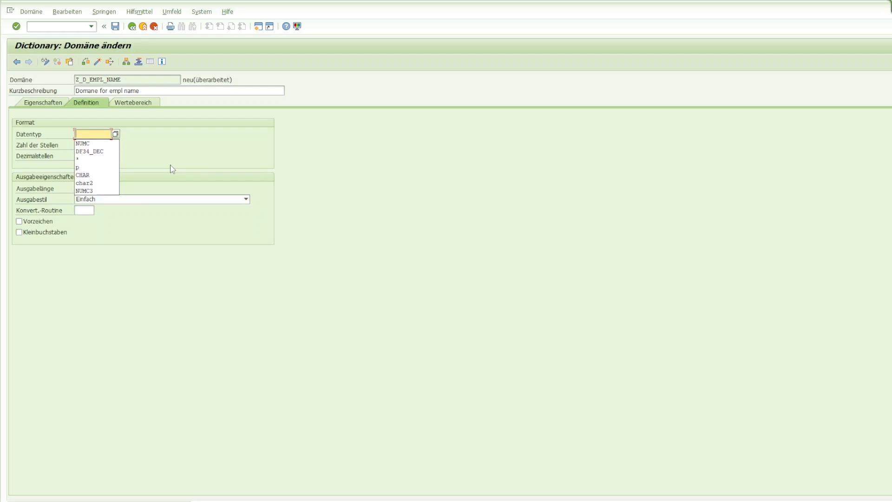
pyautogui.click(108, 175)
pyautogui.press('Tab')
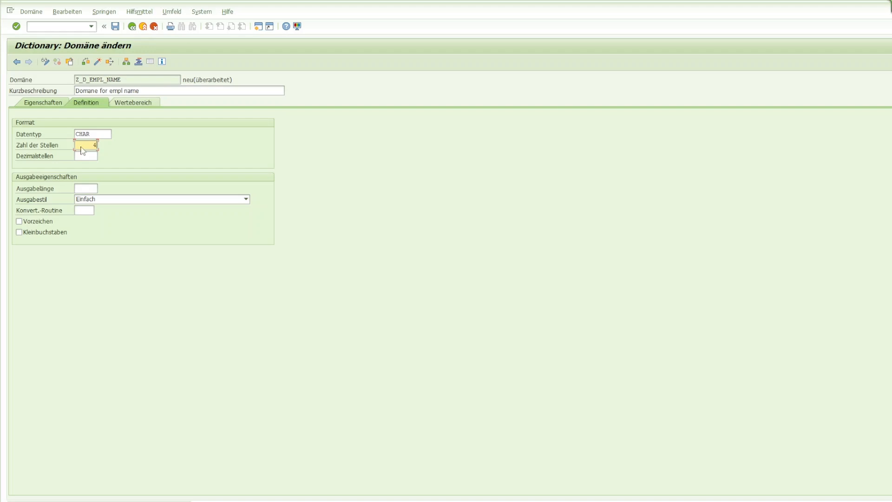
pyautogui.write('40')
# Step: Save the domain Z_D_EMPL_NAME as a local object and activate it, returning to the data element
pyautogui.click(117, 27)
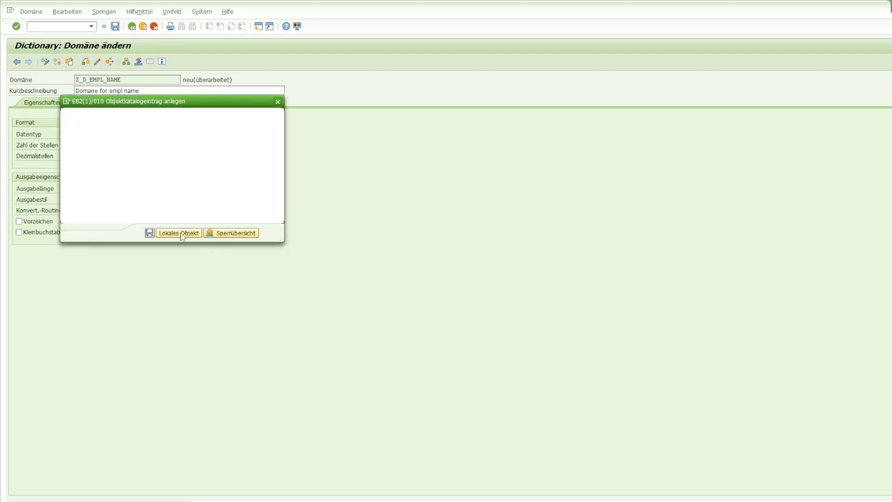
pyautogui.click(186, 233)
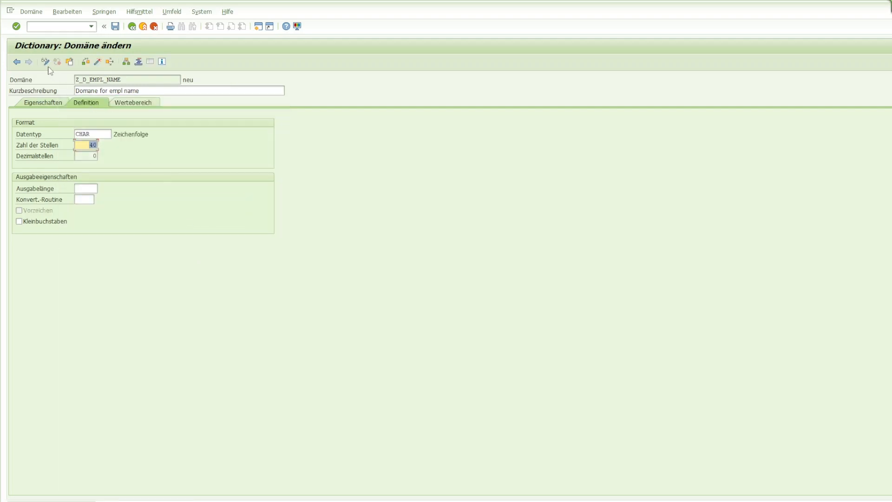
pyautogui.click(97, 64)
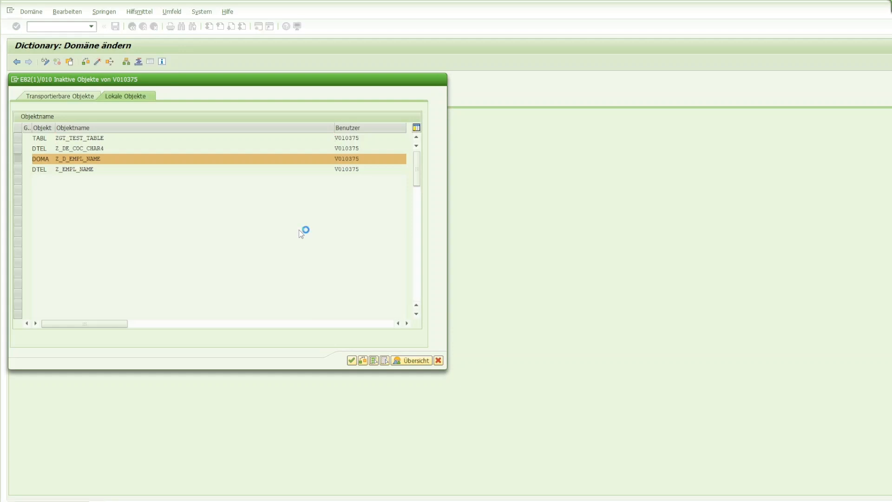
pyautogui.press('Return')
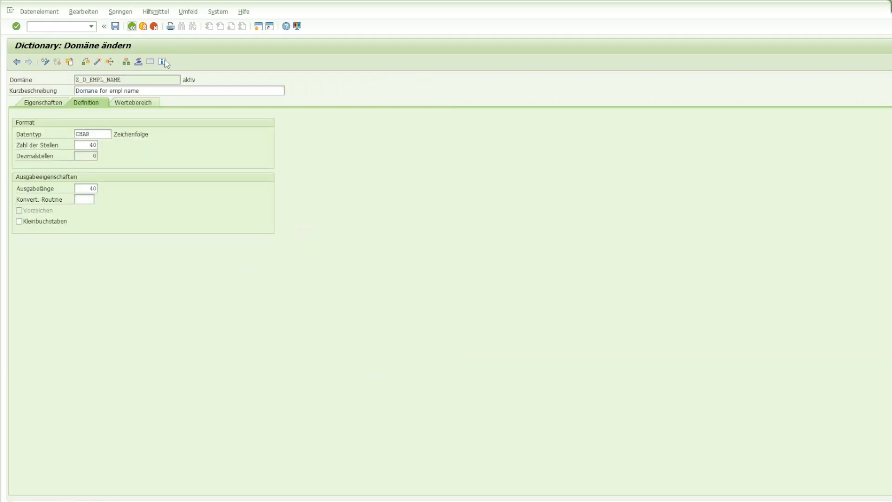
pyautogui.press('F3')
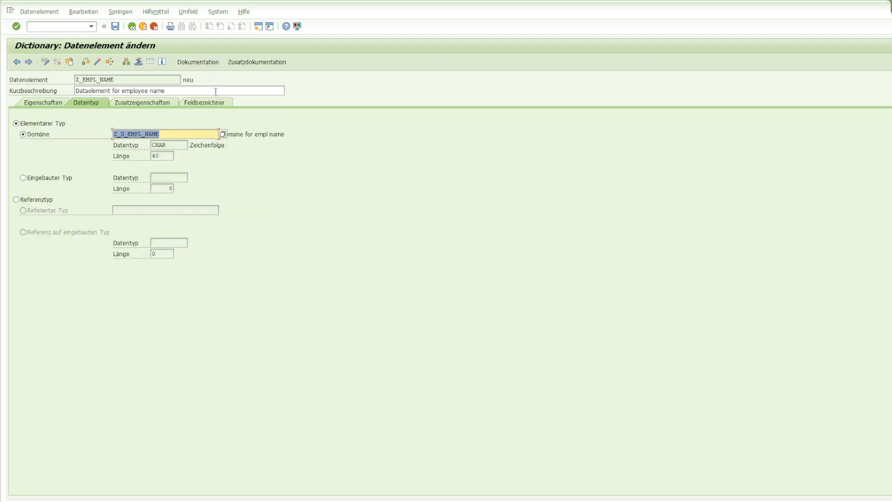
# Step: Activate the data element Z_EMPL_NAME and return to the field list of ZGT_TEST_TABLE
pyautogui.click(99, 62)
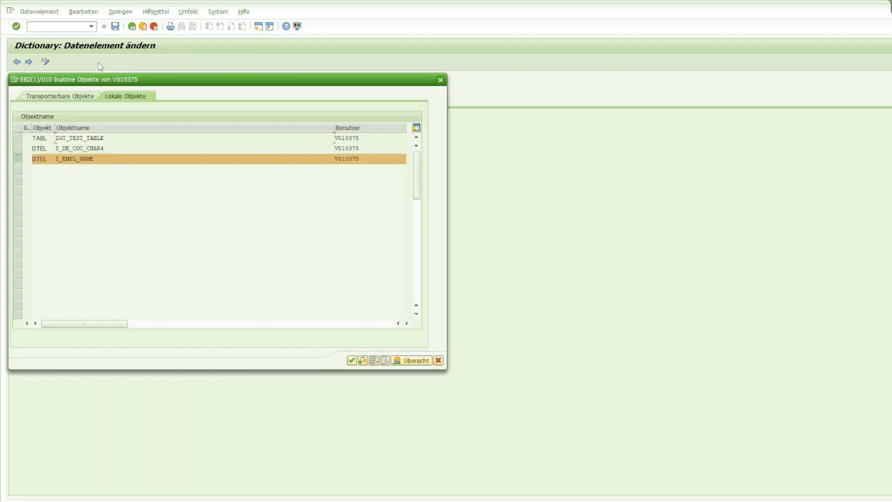
pyautogui.press('Return')
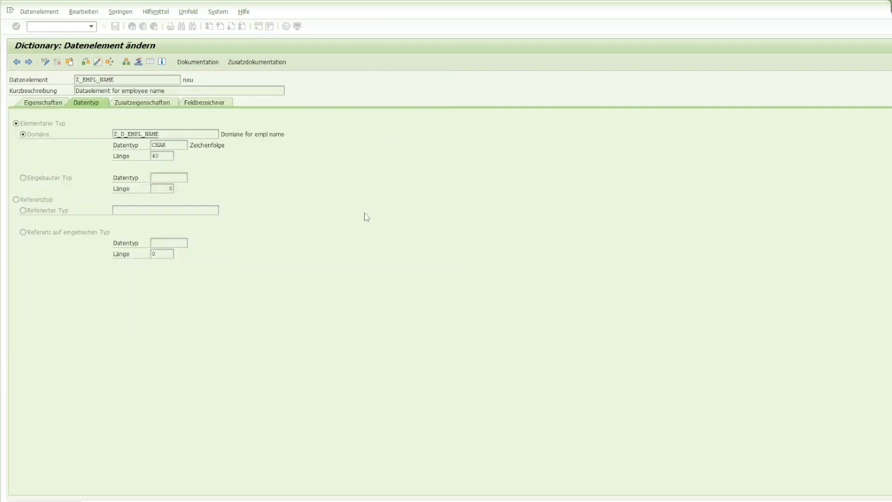
pyautogui.click(132, 27)
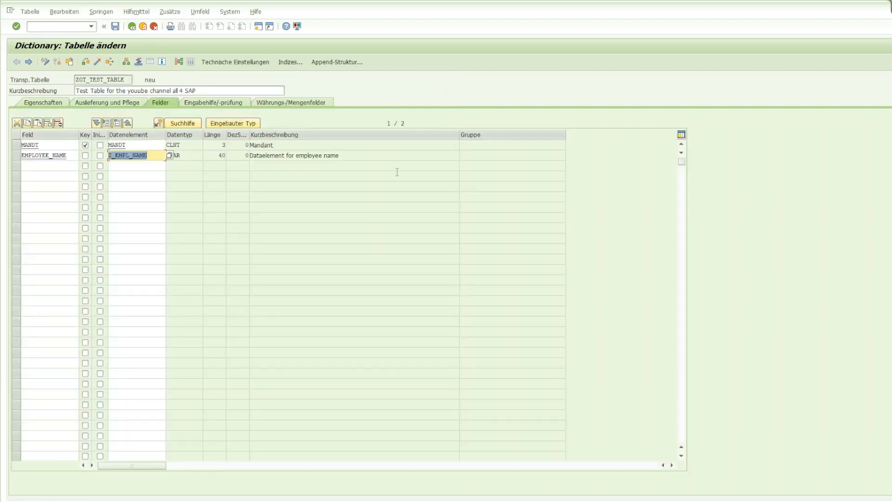
# Step: Examine the data type, length, description and data element assigned to the EMPLOYEE_NAME field
pyautogui.click(251, 186)
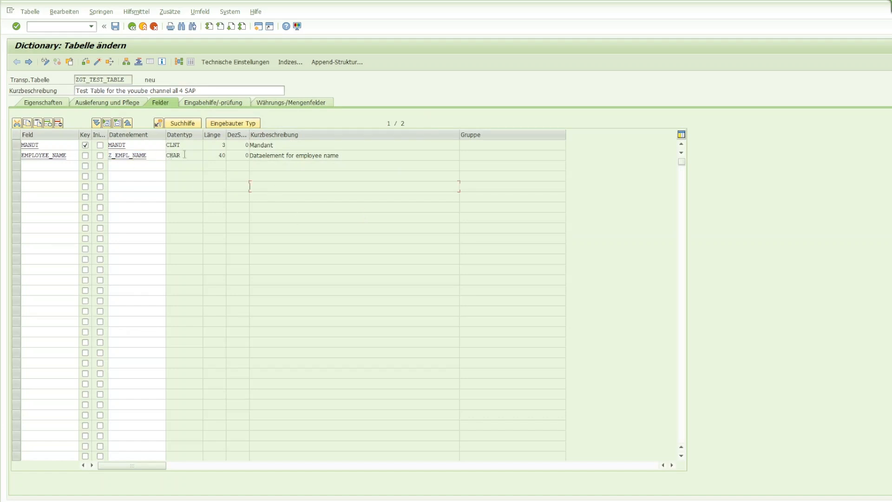
pyautogui.moveTo(167, 155); pyautogui.dragTo(227, 155)
pyautogui.click(53, 166)
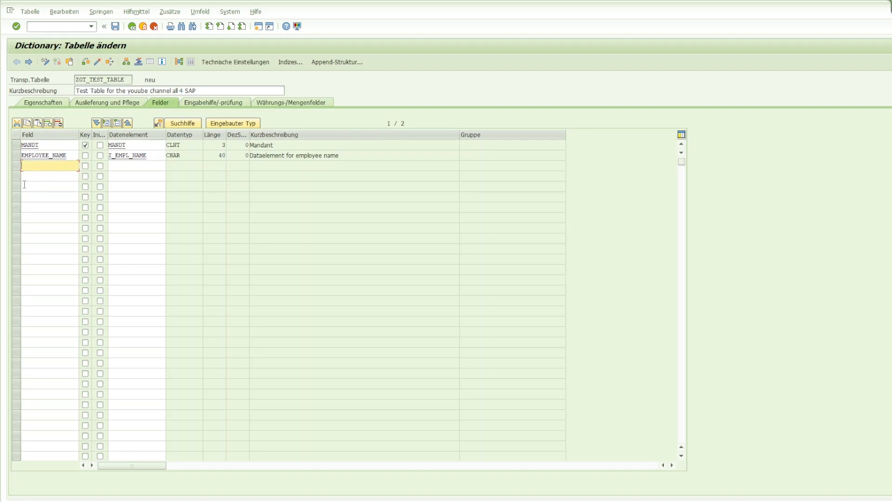
pyautogui.click(48, 177)
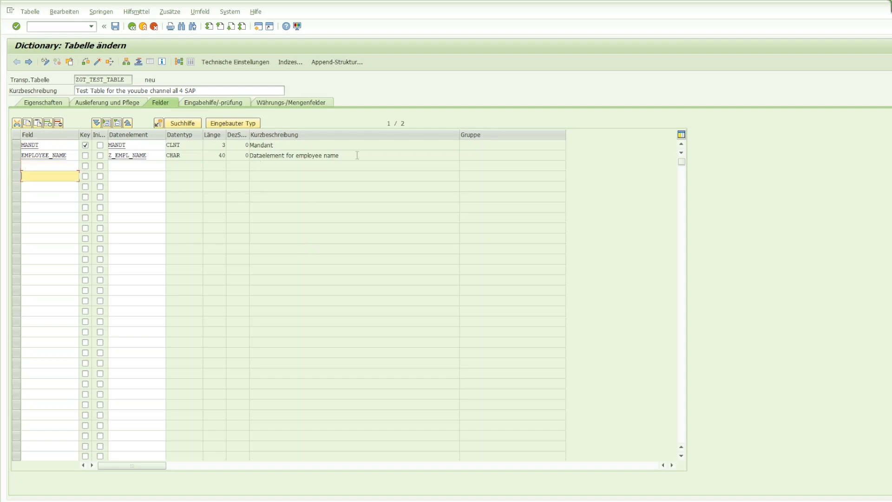
pyautogui.moveTo(372, 155); pyautogui.dragTo(204, 157)
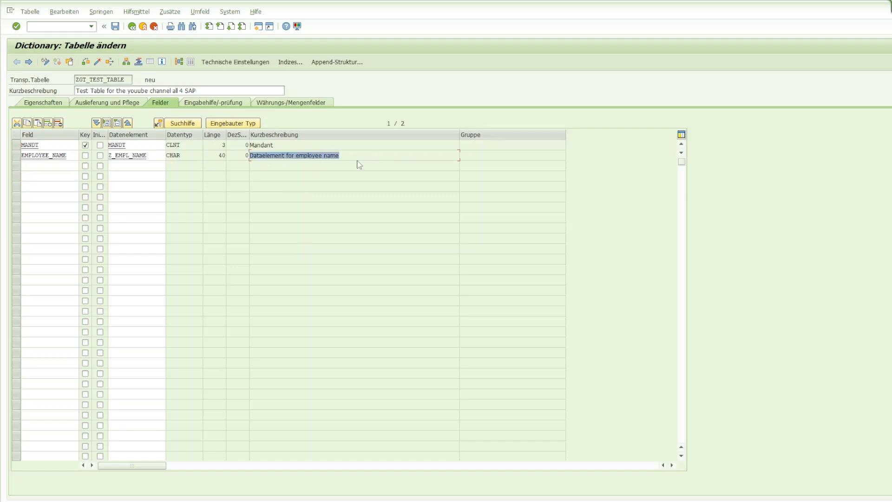
pyautogui.moveTo(155, 157); pyautogui.dragTo(138, 217)
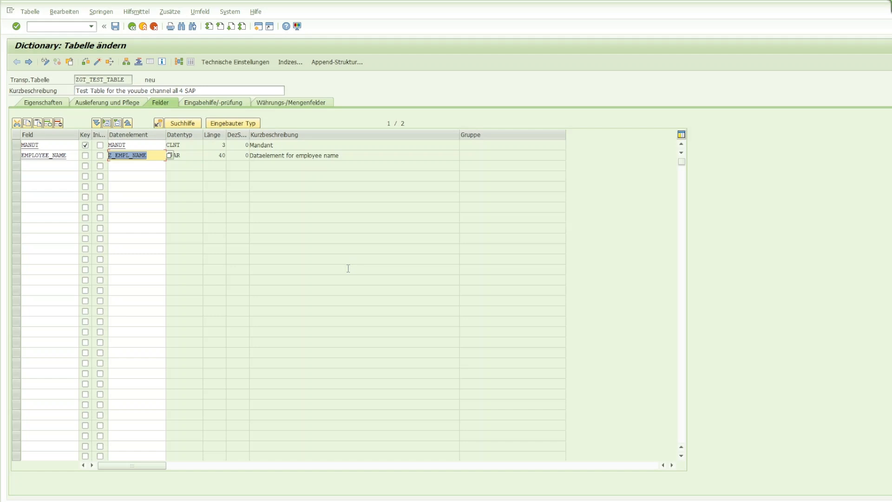
pyautogui.click(300, 257)
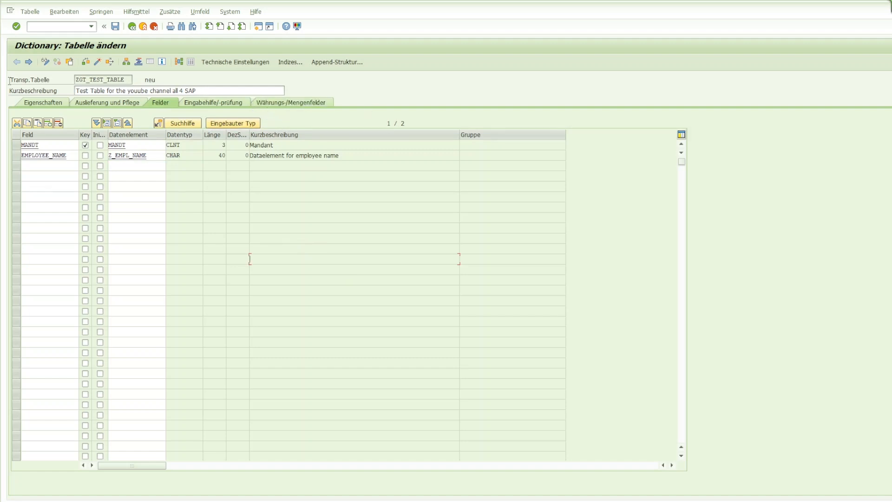
# Step: Review the table's properties, including its last change, package and package description
pyautogui.click(55, 107)
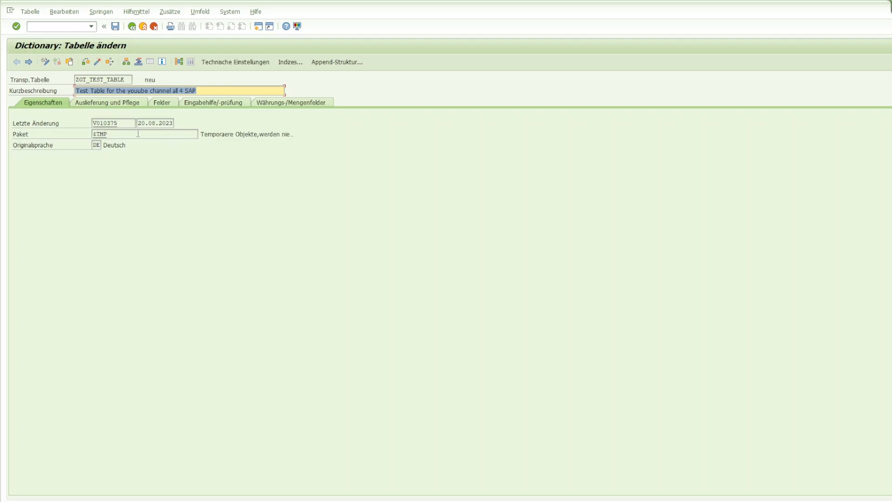
pyautogui.doubleClick(125, 123)
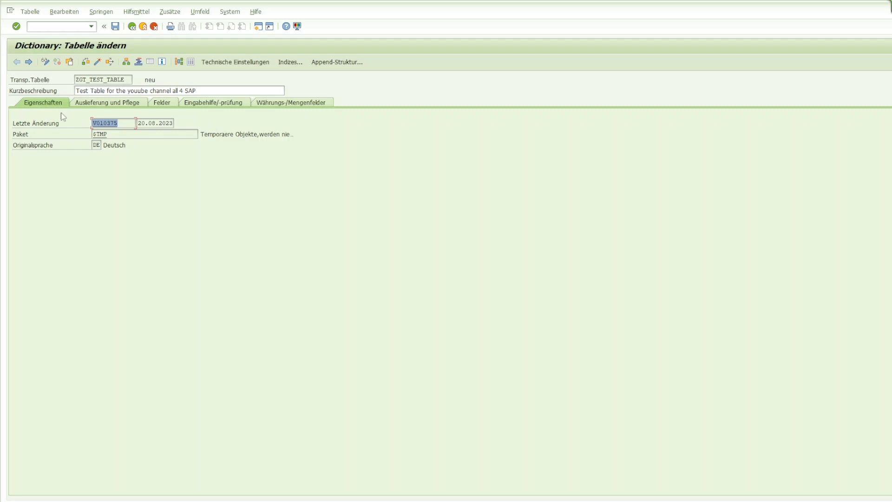
pyautogui.click(121, 135)
pyautogui.moveTo(216, 134); pyautogui.dragTo(332, 137)
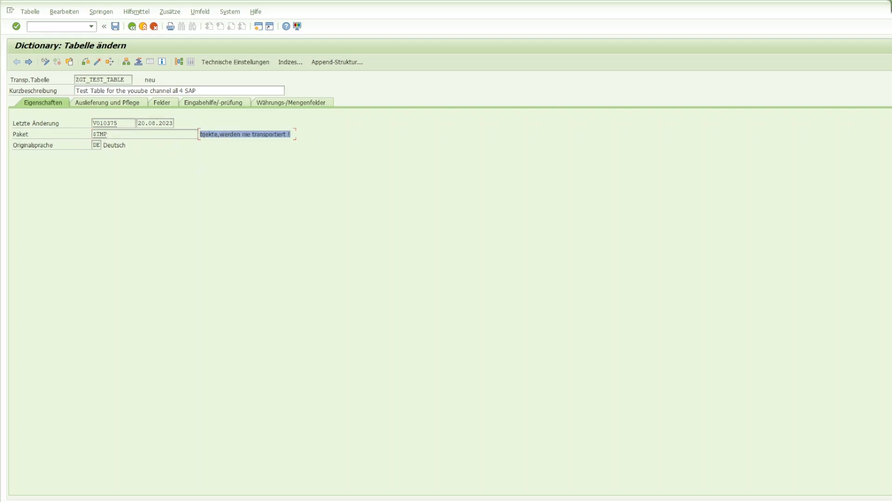
# Step: Look through the table's delivery and maintenance settings, field list, input help checks and currency/quantity fields
pyautogui.click(122, 103)
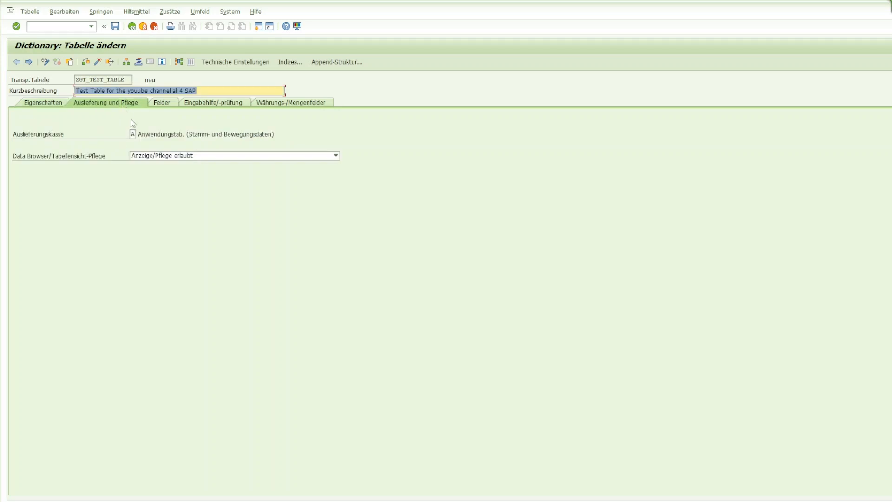
pyautogui.click(165, 103)
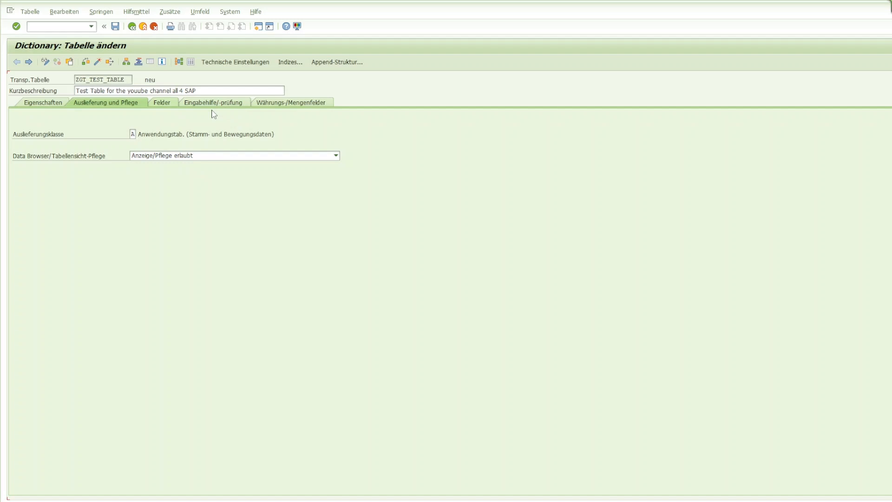
pyautogui.click(163, 103)
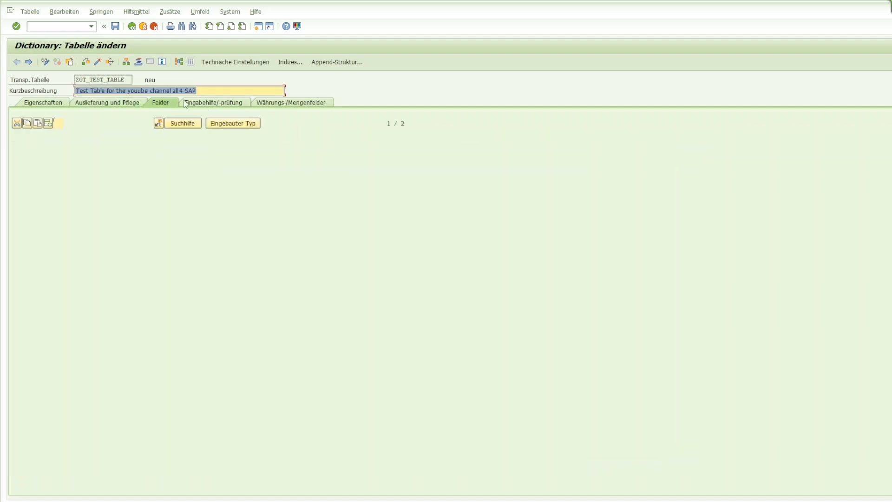
pyautogui.click(229, 105)
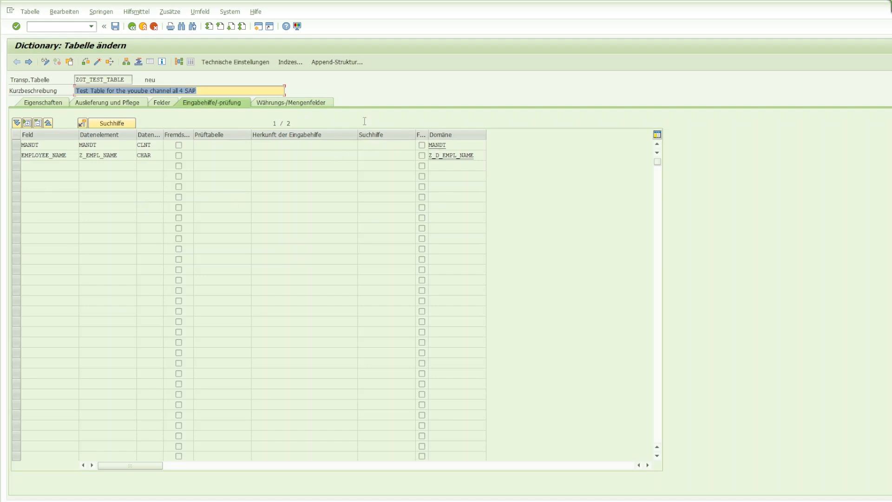
pyautogui.click(315, 100)
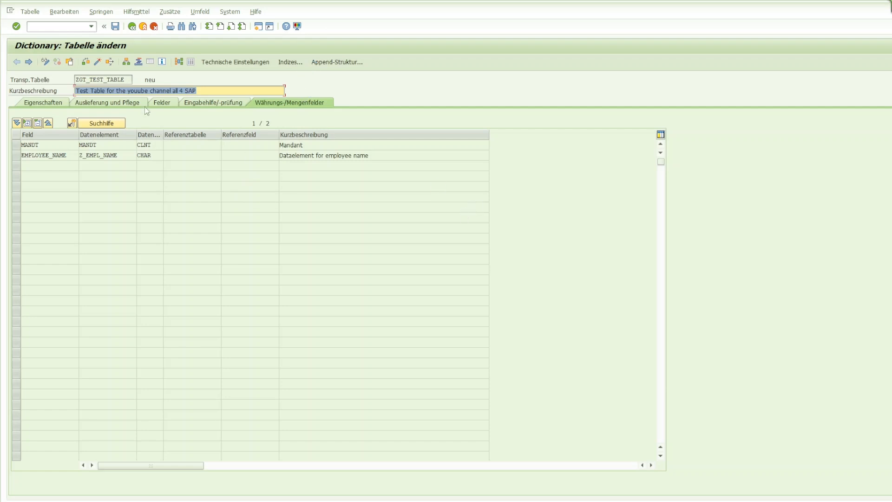
pyautogui.click(136, 91)
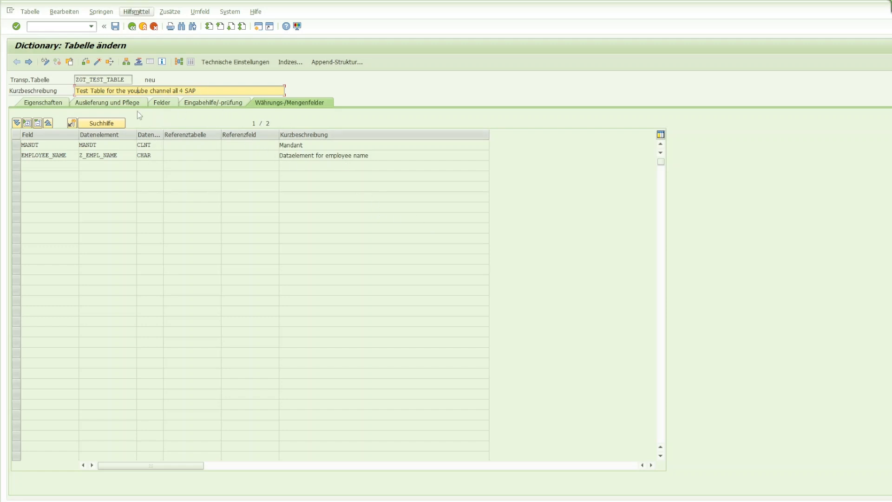
# Step: Activate the table to bring up its technical settings and set the data class to APPL0
pyautogui.click(97, 62)
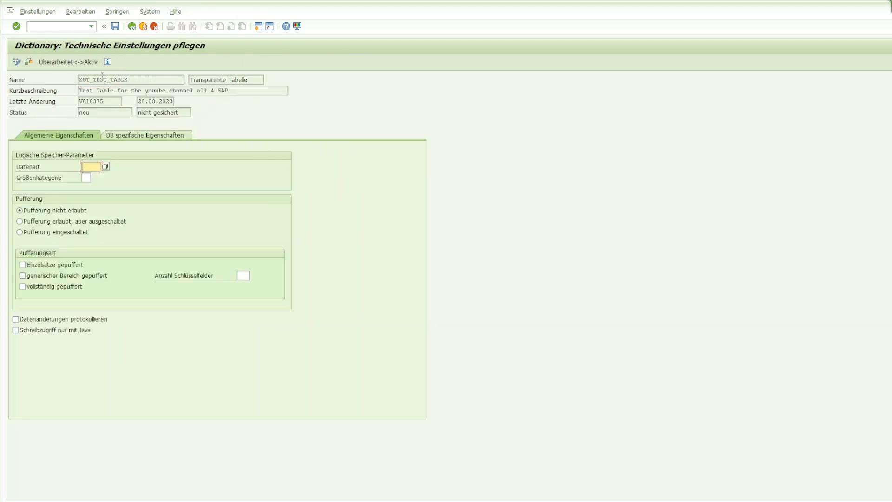
pyautogui.click(106, 166)
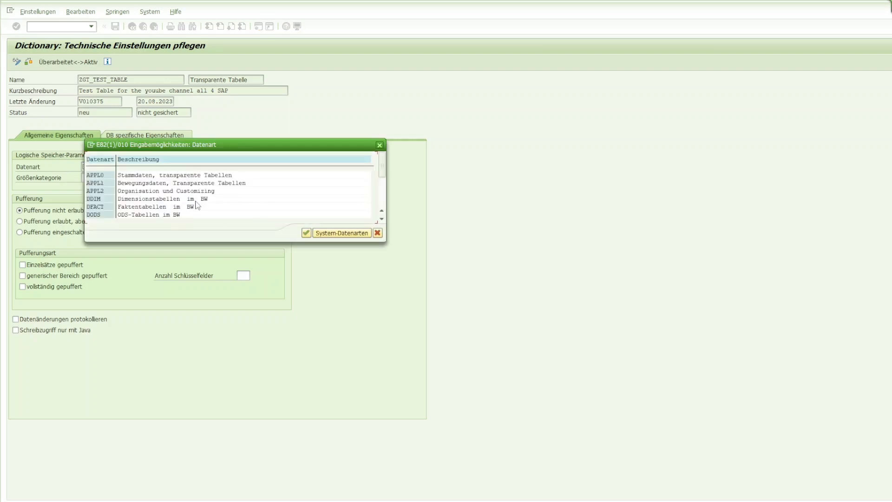
pyautogui.click(172, 176)
pyautogui.click(207, 179)
pyautogui.click(380, 145)
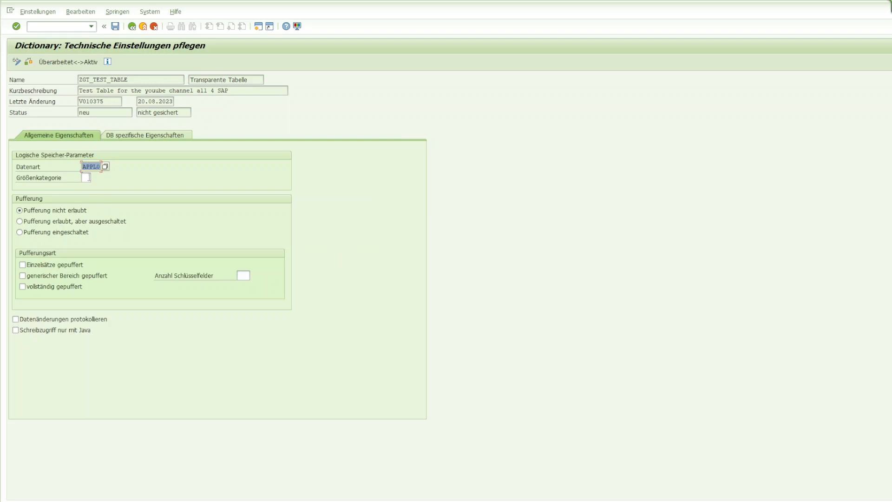
# Step: Set the table's size category to 1, for 7,100 to 28,000 expected records
pyautogui.click(87, 177)
pyautogui.press('F4')
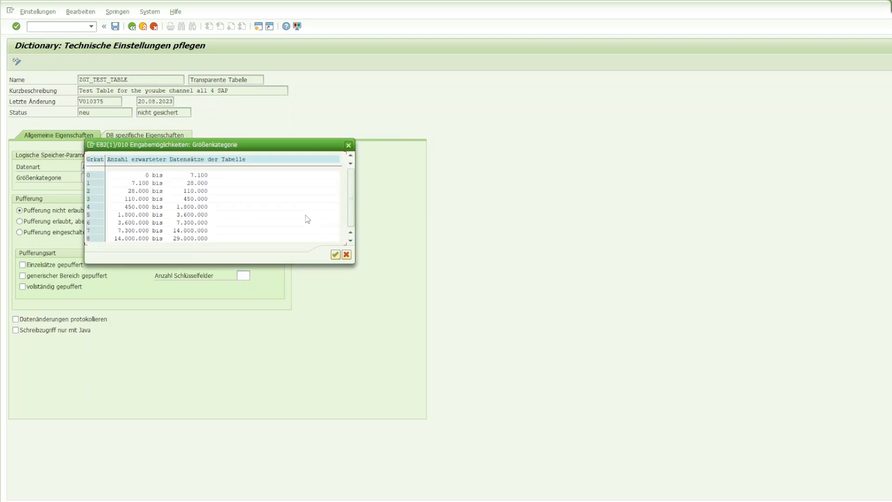
pyautogui.click(137, 191)
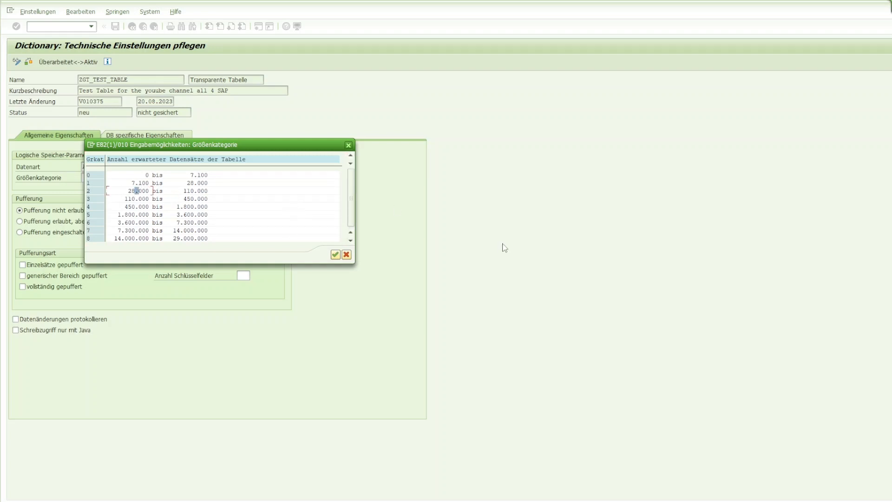
pyautogui.click(186, 191)
pyautogui.click(140, 183)
pyautogui.doubleClick(141, 183)
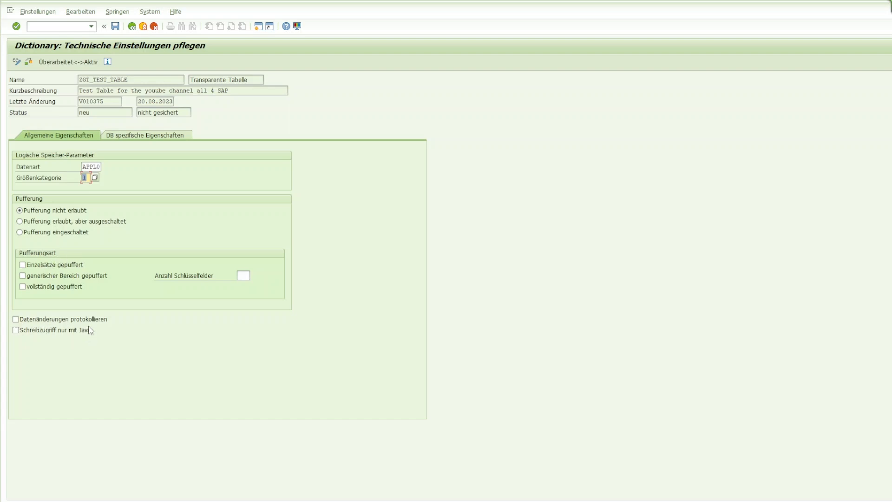
# Step: Enable logging of data changes and save the technical settings, leaving them in display mode
pyautogui.click(17, 318)
pyautogui.click(244, 274)
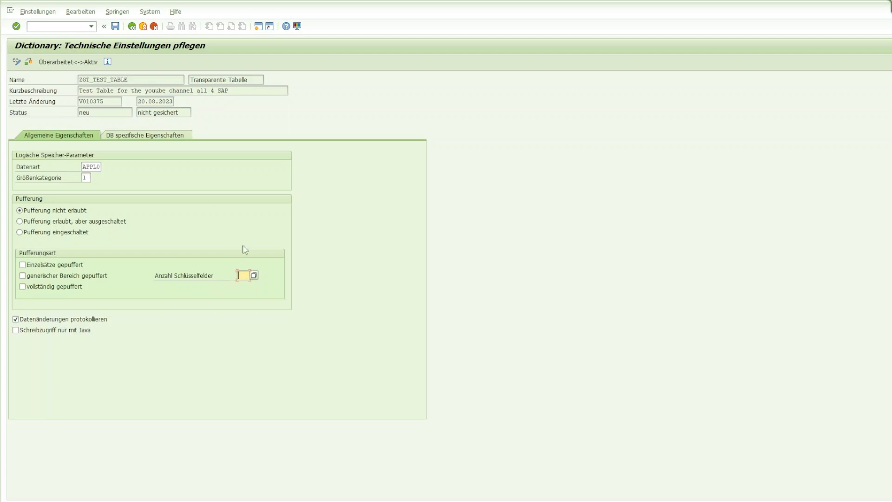
pyautogui.click(116, 27)
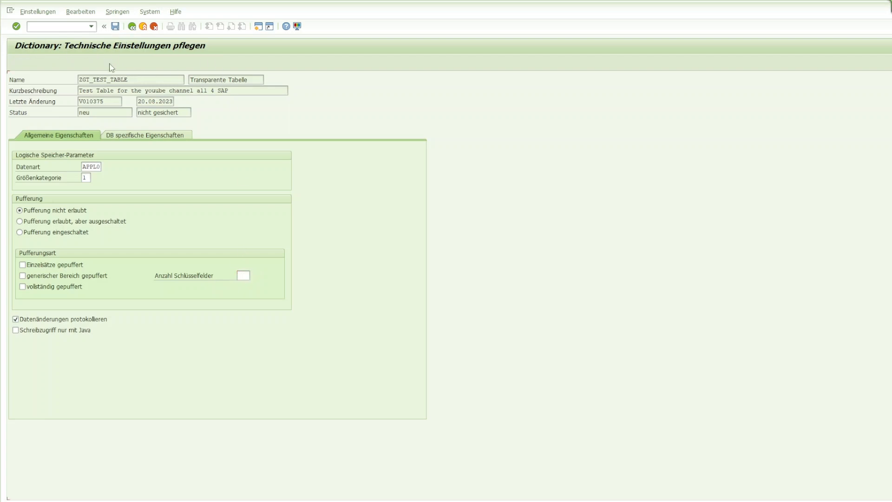
pyautogui.click(16, 62)
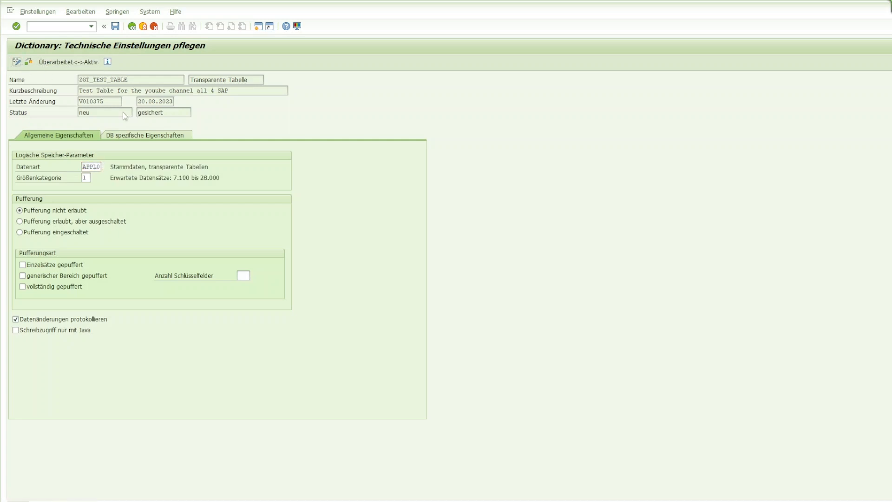
pyautogui.click(133, 27)
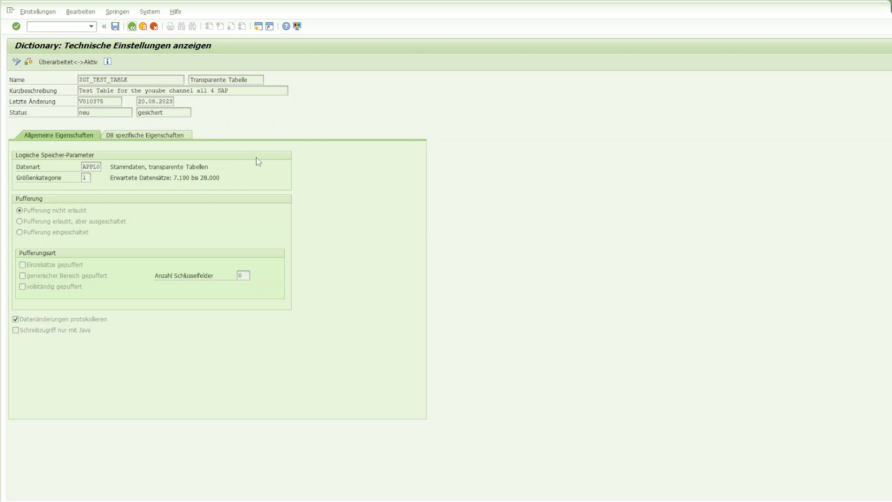